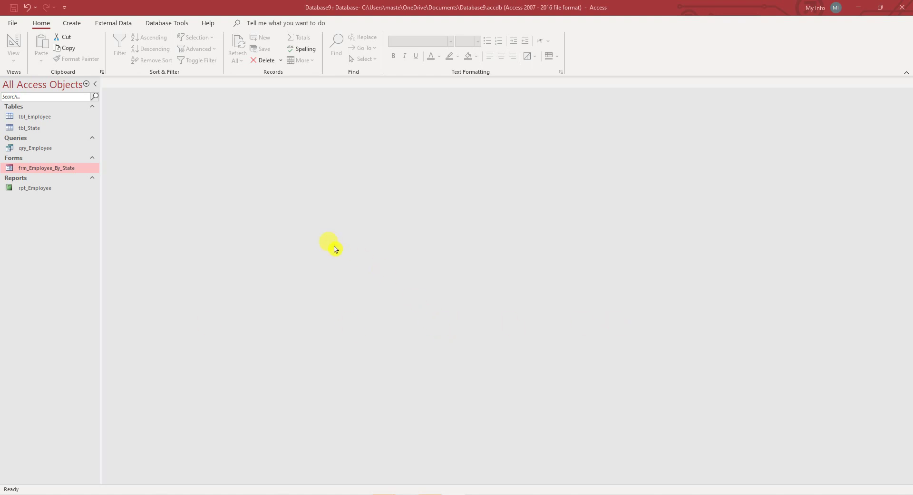
# View the tbl_Employee and tbl_State records, closing each table afterward.
pyautogui.doubleClick(53, 119)
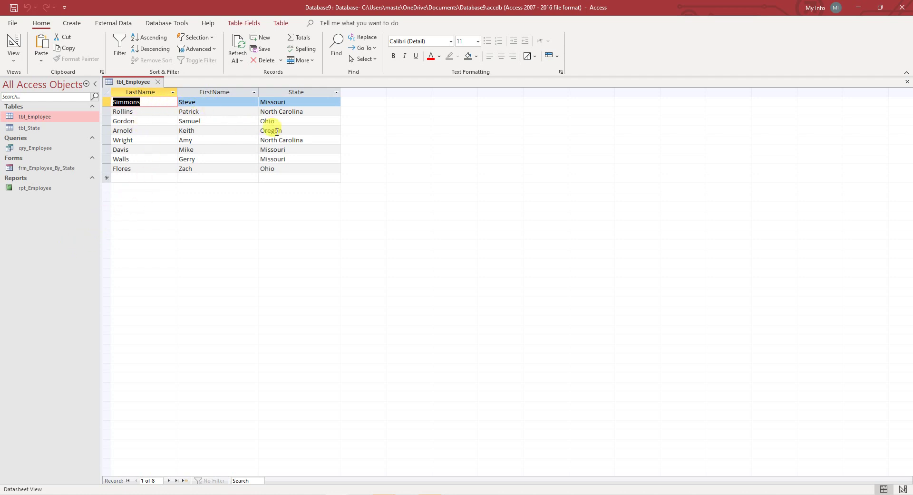
pyautogui.click(158, 82)
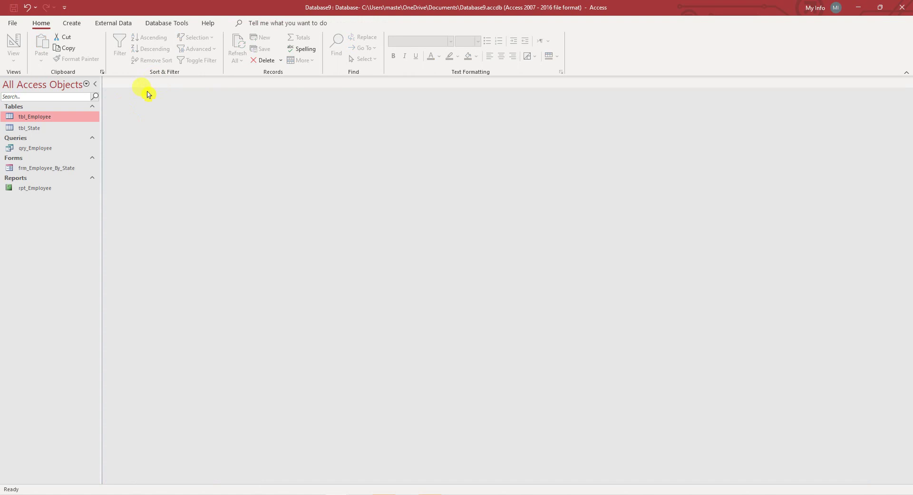
pyautogui.click(41, 129)
pyautogui.doubleClick(42, 129)
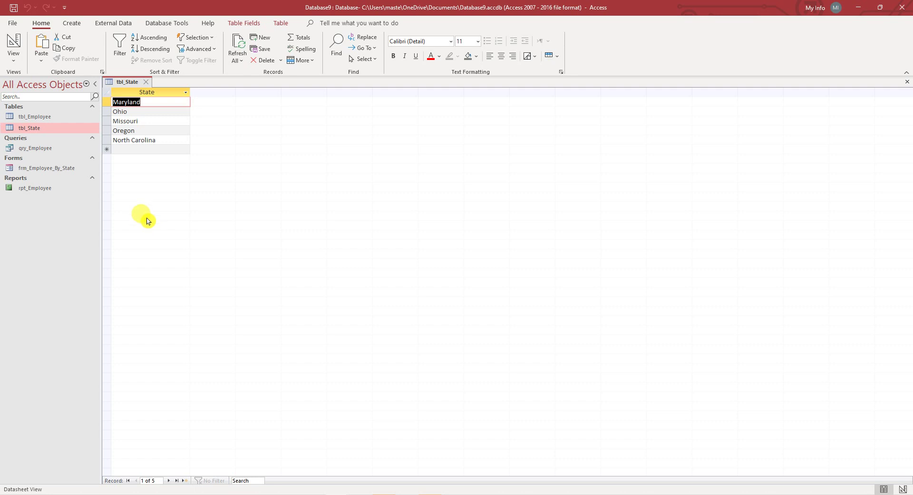
pyautogui.hotkey('ctrl', 'w')
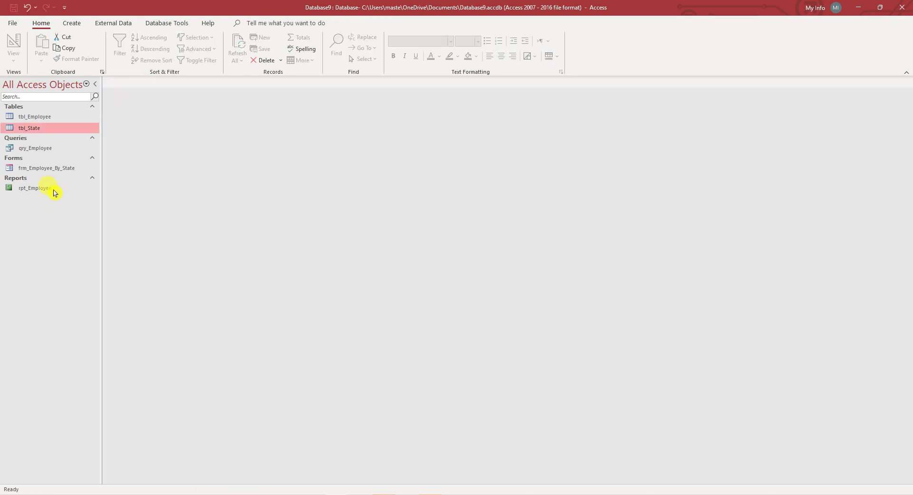
# Open frm_Employee_By_State, run the report for Ohio, and close its two-employee preview.
pyautogui.click(53, 169)
pyautogui.doubleClick(54, 168)
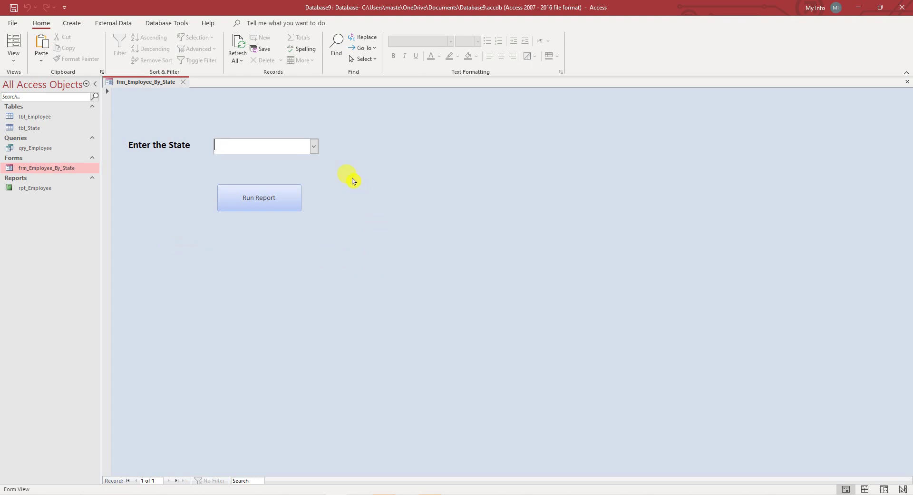
pyautogui.click(314, 145)
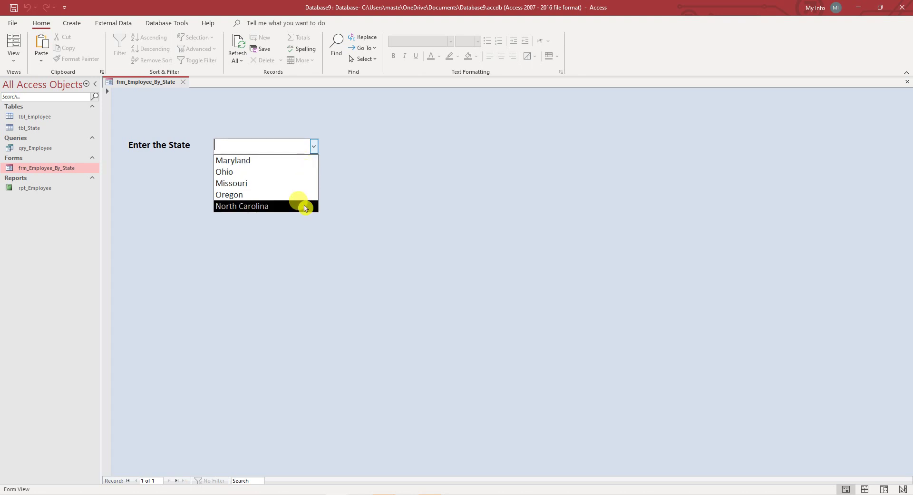
pyautogui.click(302, 172)
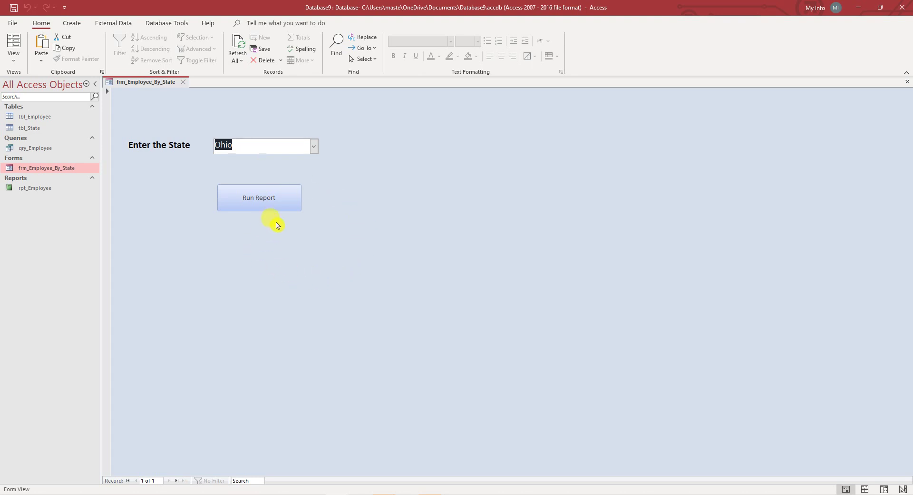
pyautogui.click(277, 204)
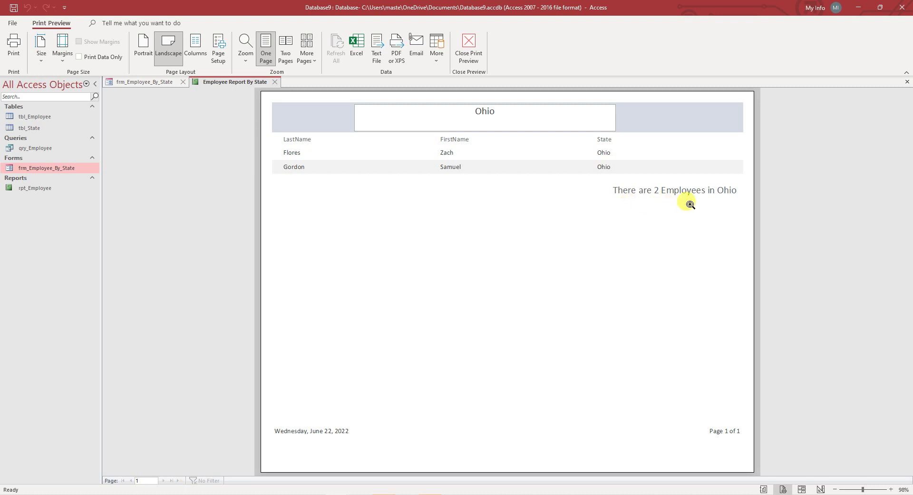
pyautogui.click(907, 81)
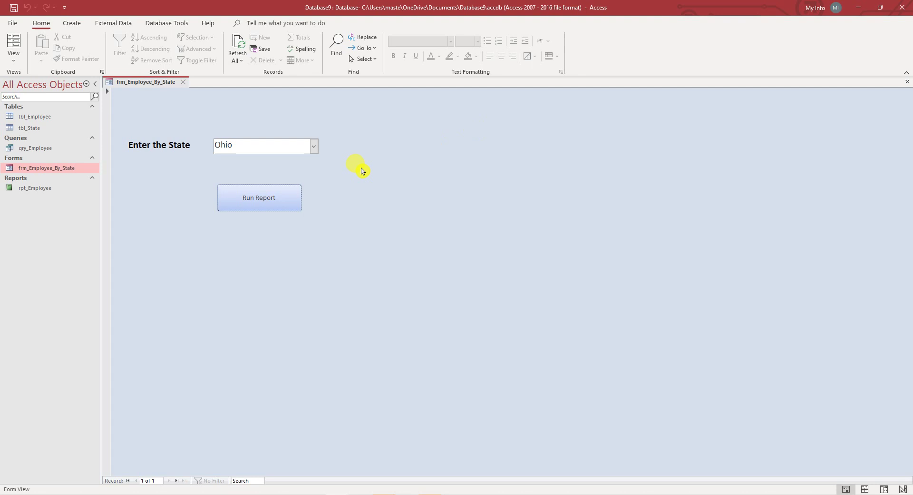
# Run the report for Oregon, showing one employee, then close the preview.
pyautogui.click(314, 146)
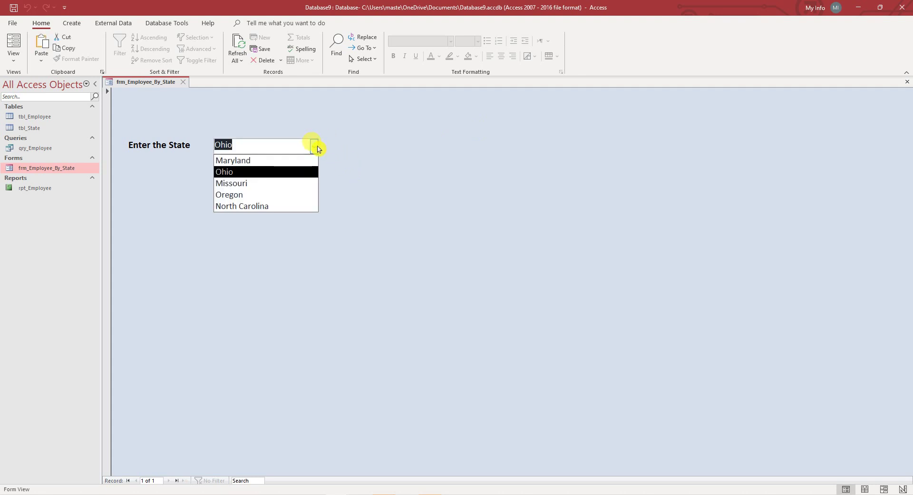
pyautogui.click(257, 195)
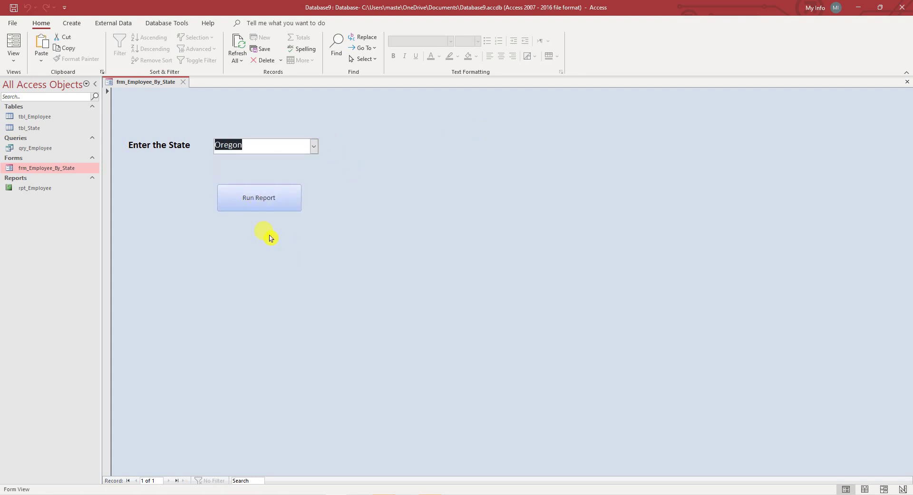
pyautogui.click(266, 201)
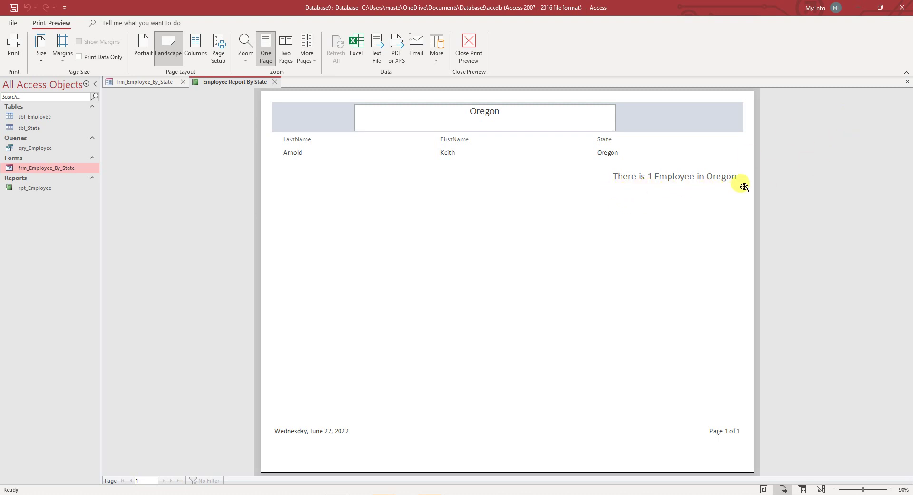
pyautogui.click(907, 82)
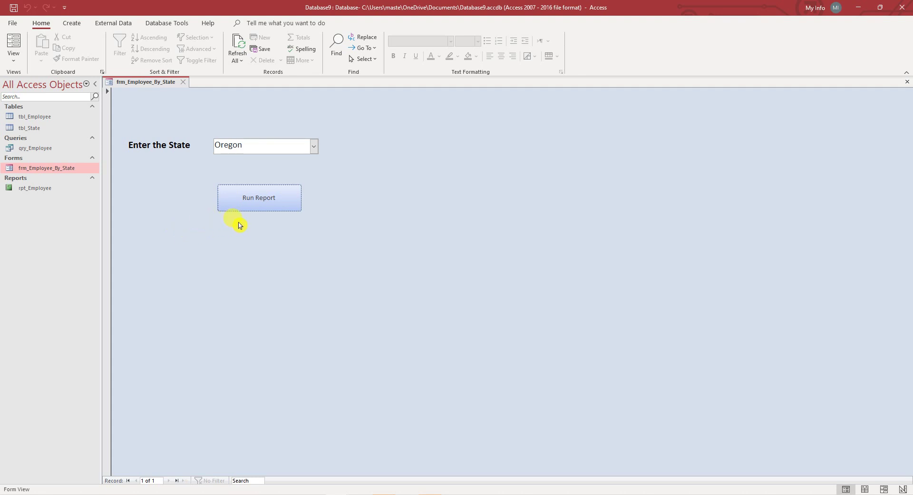
# Open qry_Employee in Design View, widen the State column to read its StateCombo criterion, then close it.
pyautogui.click(48, 149)
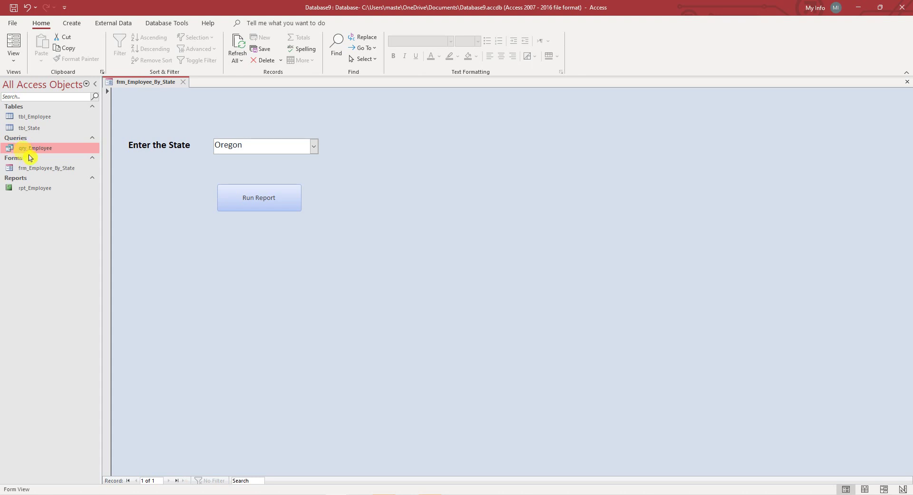
pyautogui.rightClick(48, 149)
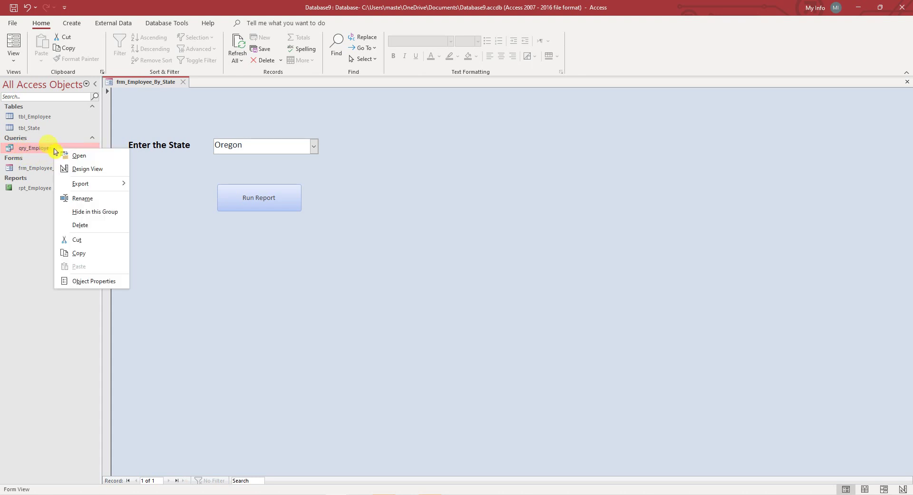
pyautogui.click(81, 170)
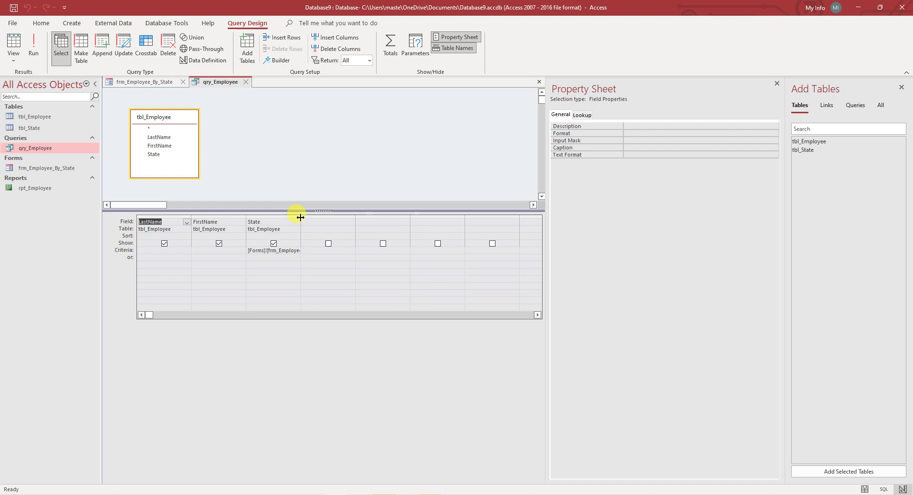
pyautogui.moveTo(301, 219); pyautogui.dragTo(391, 220)
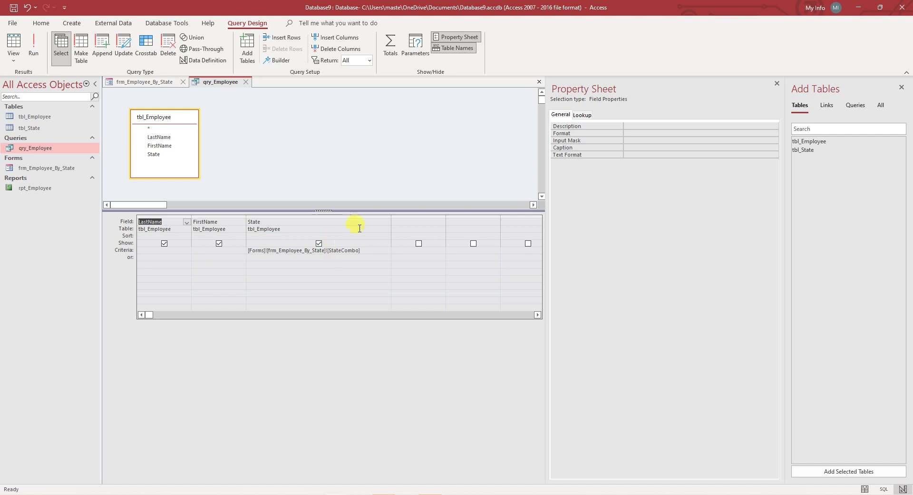
pyautogui.click(246, 82)
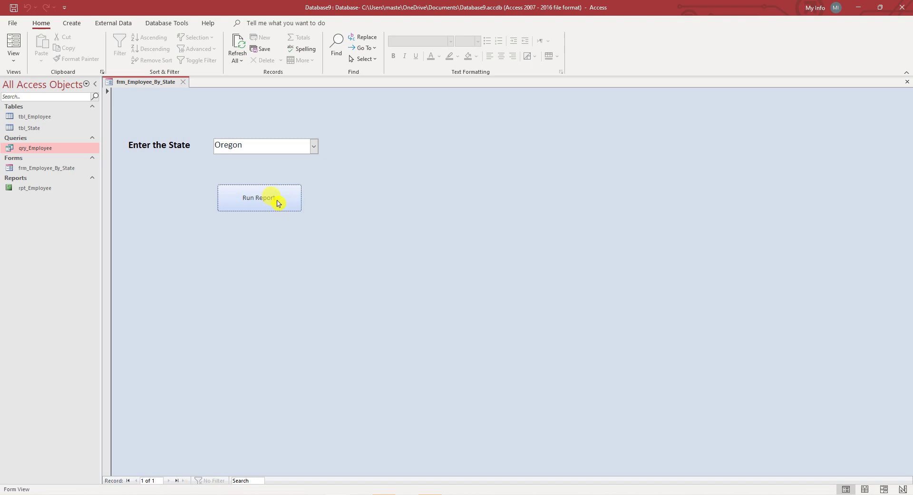
# Run the Oregon report, switch it to Design View, and inspect the state header box and footer label.
pyautogui.click(279, 202)
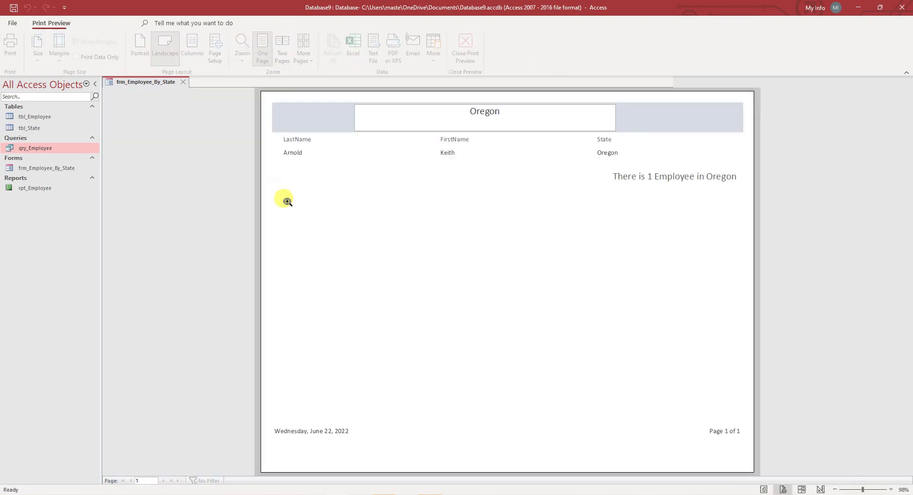
pyautogui.rightClick(657, 208)
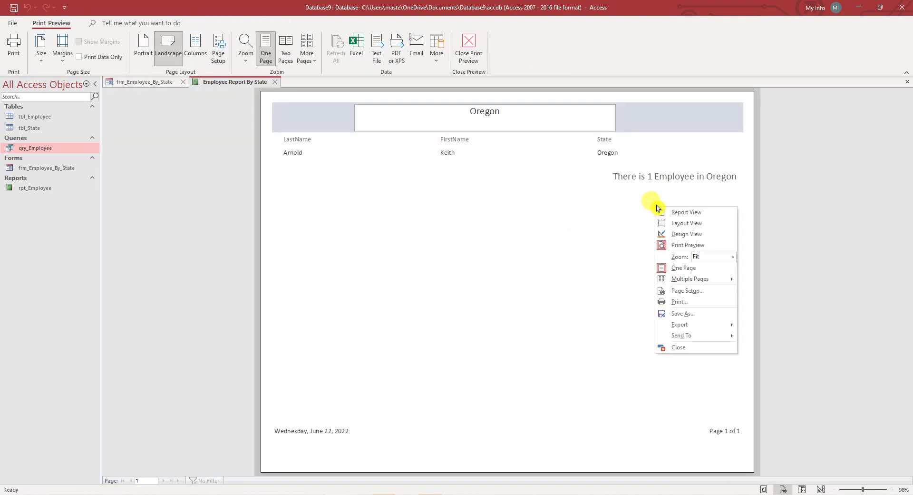
pyautogui.click(689, 234)
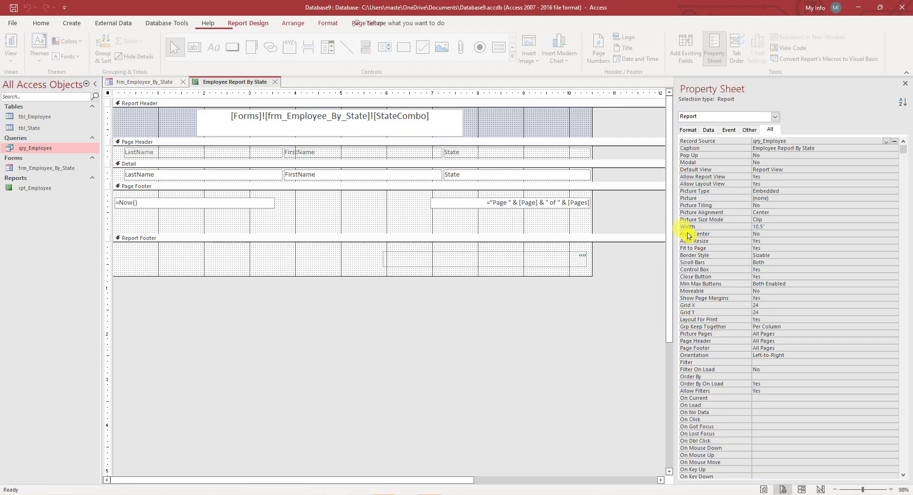
pyautogui.click(355, 120)
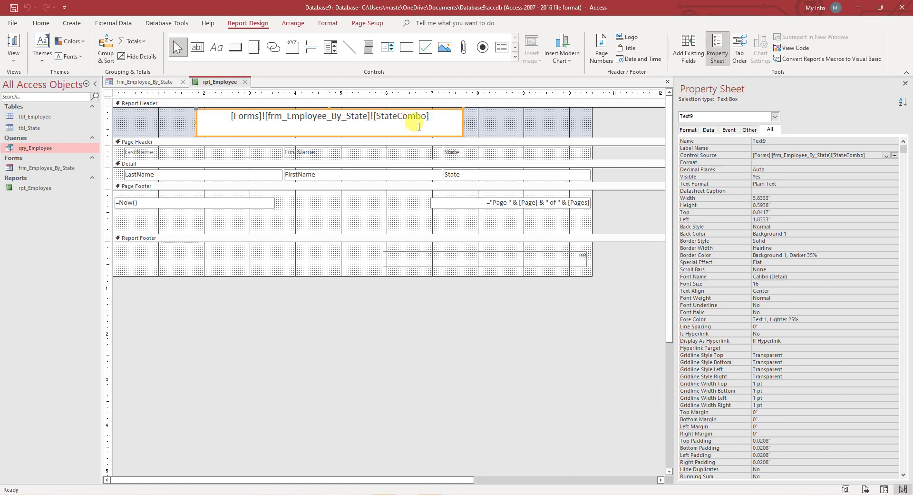
pyautogui.click(519, 263)
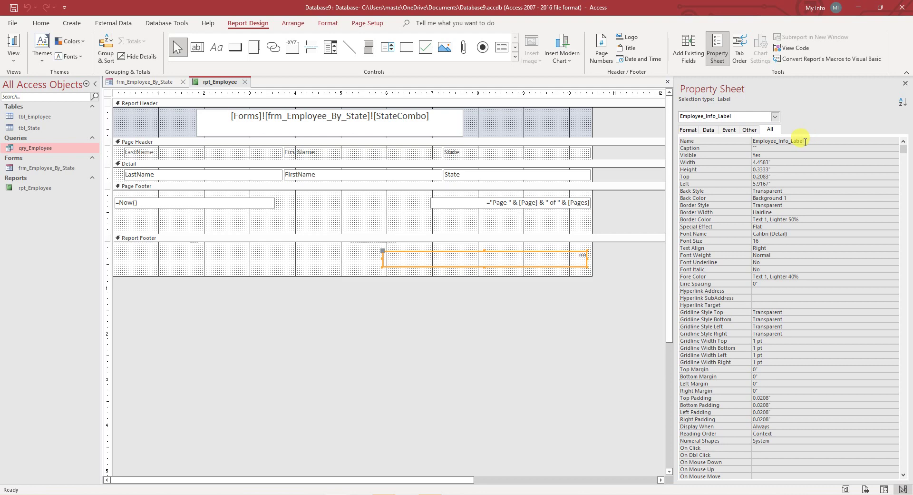
# Open the code for the report's On Open event procedure from its Property Sheet.
pyautogui.click(108, 93)
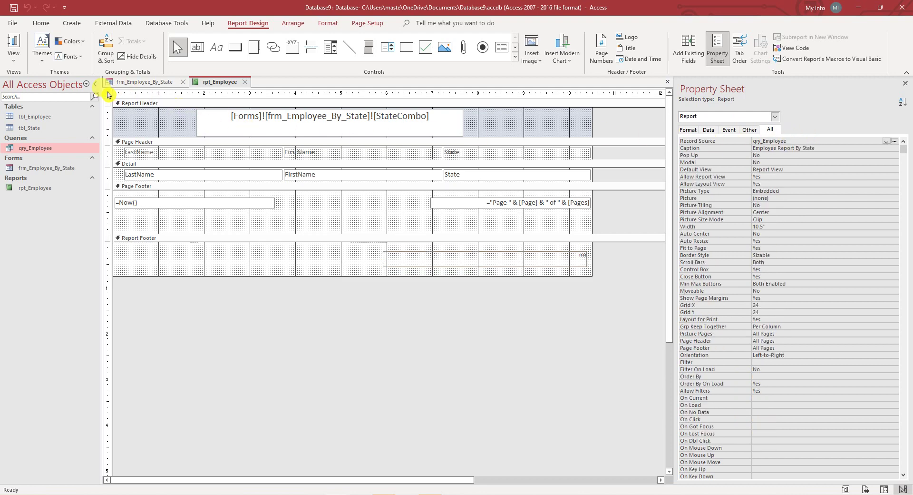
pyautogui.click(730, 131)
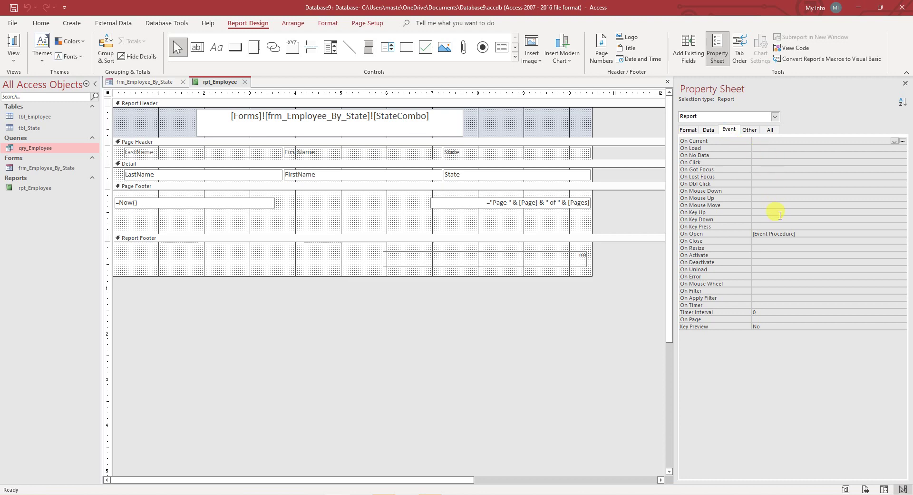
pyautogui.click(783, 233)
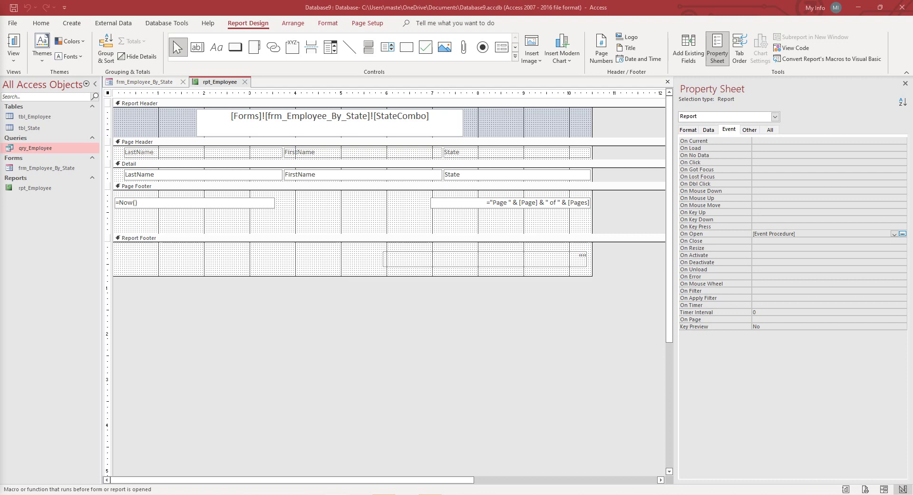
pyautogui.hotkey('alt', 'F11')
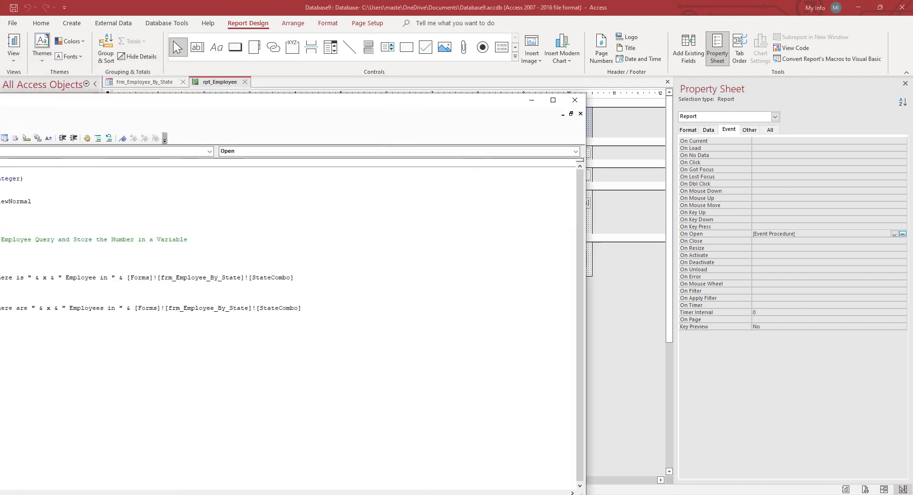
# Read the singular and plural Me.Employee_Info_Label.Caption lines in Report_Open, then close the VBA editor.
pyautogui.moveTo(143, 109); pyautogui.dragTo(128, 26)
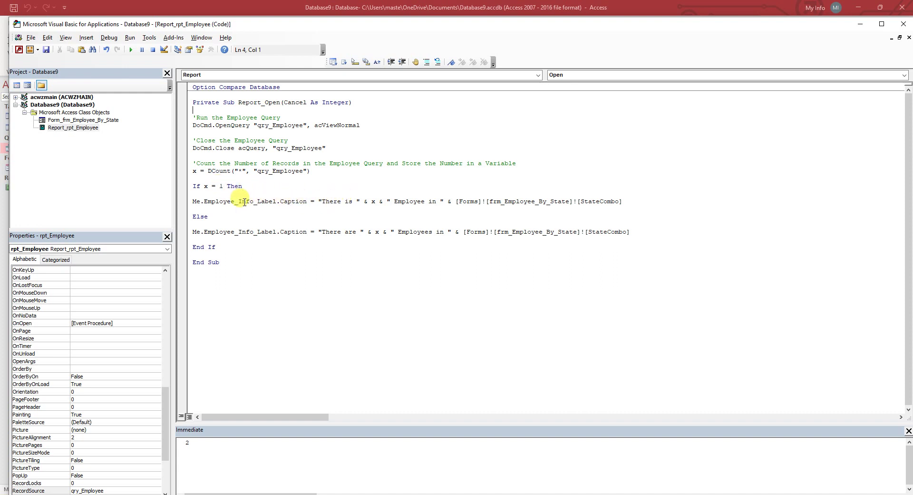
pyautogui.click(186, 205)
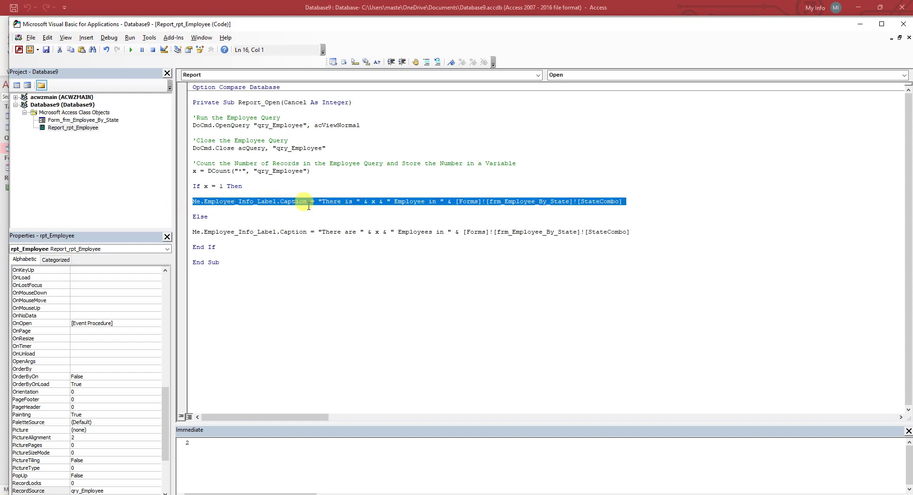
pyautogui.click(339, 204)
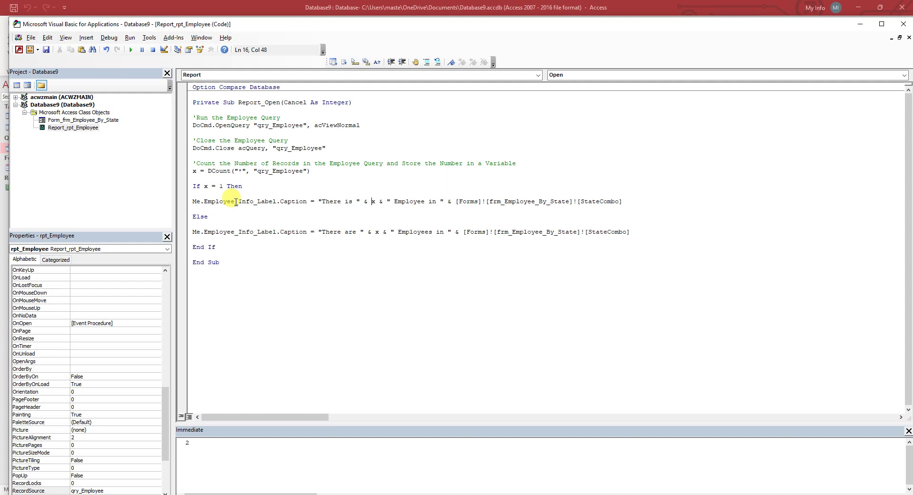
pyautogui.click(187, 233)
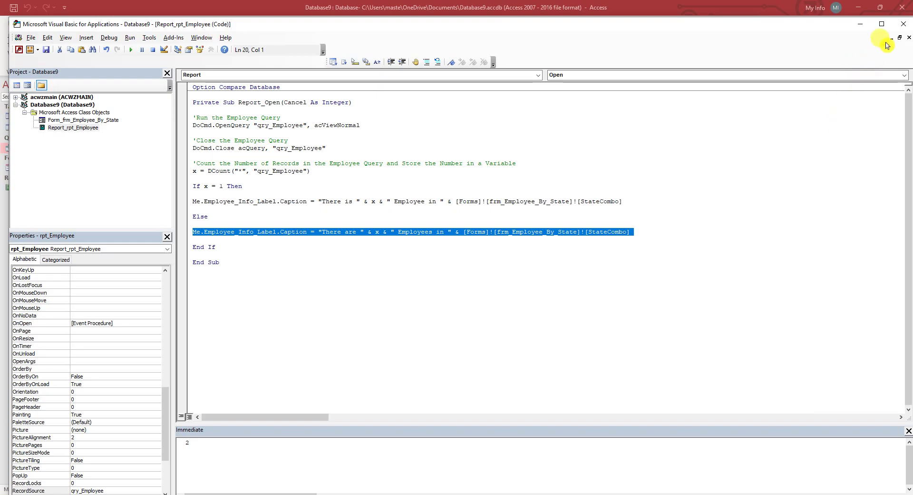
pyautogui.click(900, 25)
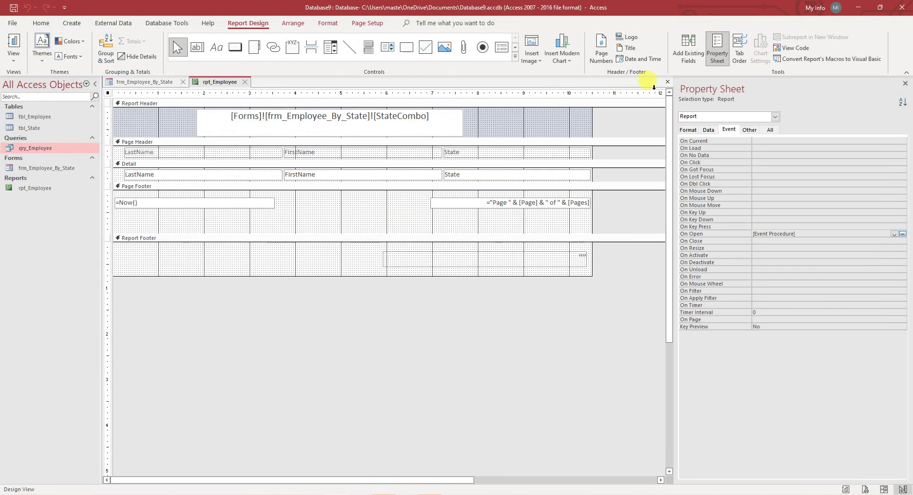
# Save and close rpt_Employee, then preview the North Carolina report showing 2 employees.
pyautogui.click(668, 86)
pyautogui.click(422, 279)
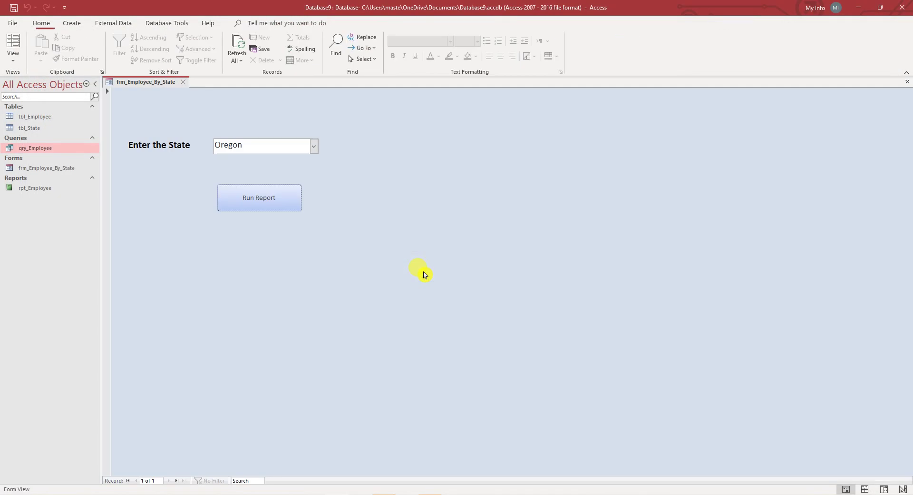
pyautogui.click(313, 147)
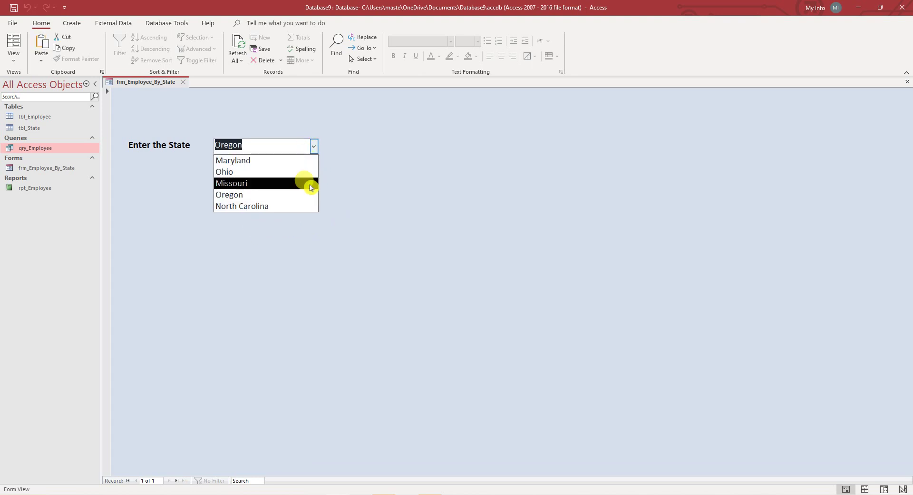
pyautogui.click(291, 206)
pyautogui.click(258, 198)
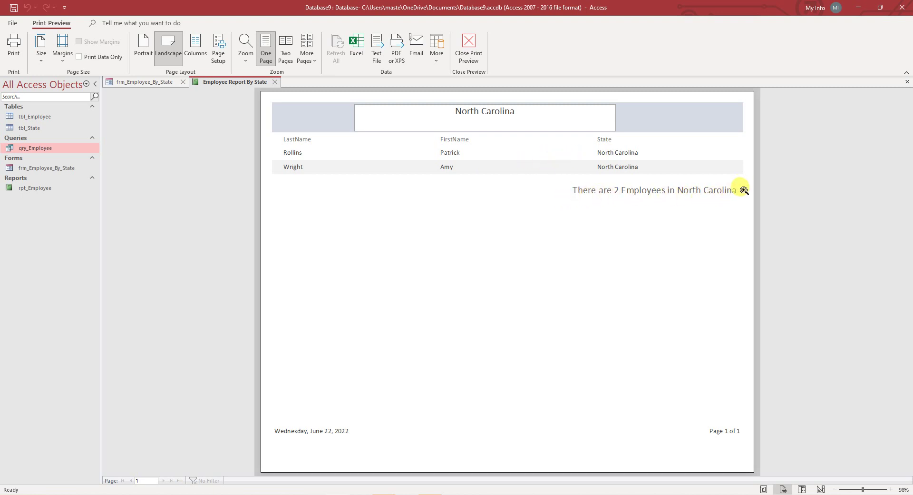
pyautogui.click(906, 82)
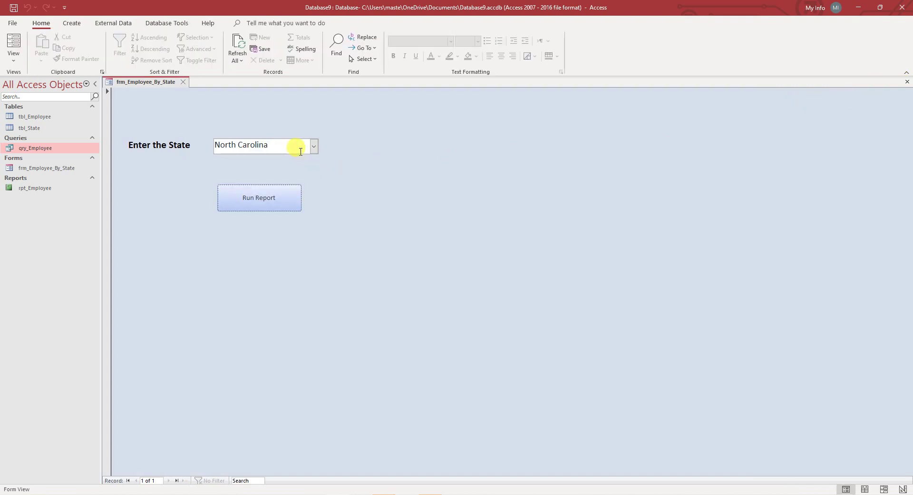
# Run the report for Missouri, which lists 3 employees.
pyautogui.click(313, 145)
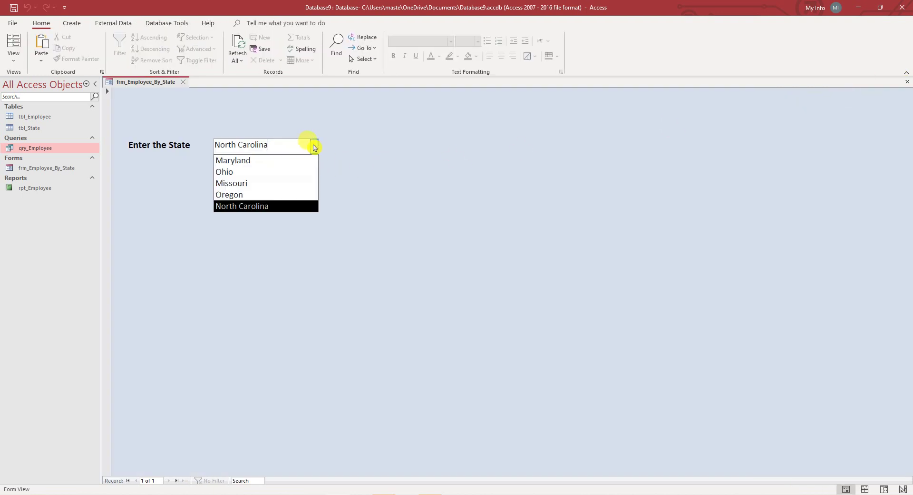
pyautogui.click(275, 187)
pyautogui.click(284, 205)
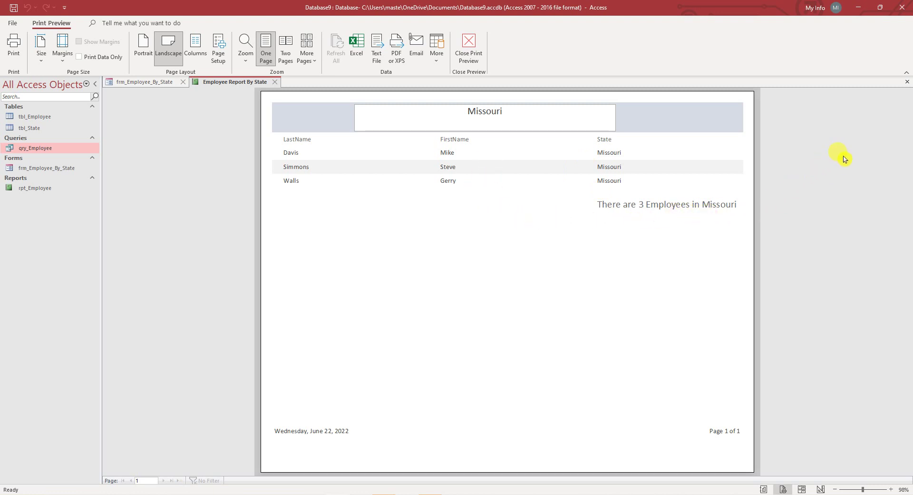
# Close the Missouri preview, then preview the Oregon (1 employee) and Ohio (2 employees) reports.
pyautogui.click(904, 83)
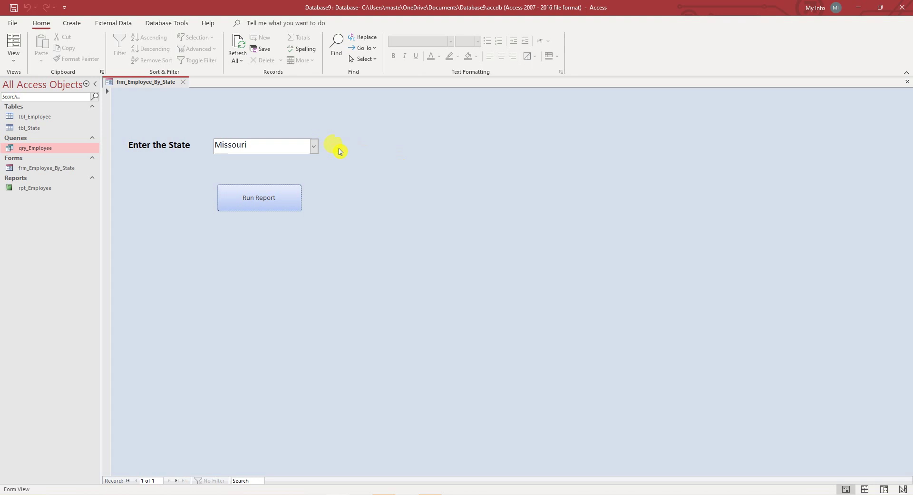
pyautogui.click(314, 147)
pyautogui.click(272, 196)
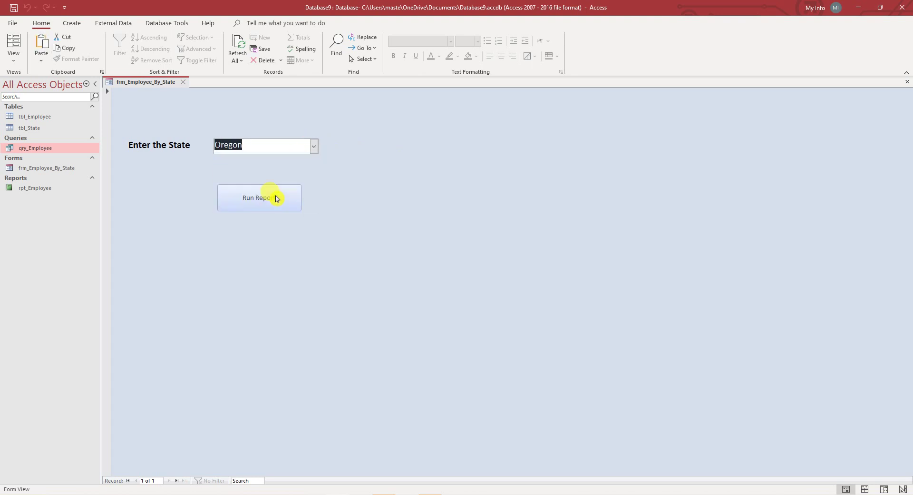
pyautogui.click(277, 198)
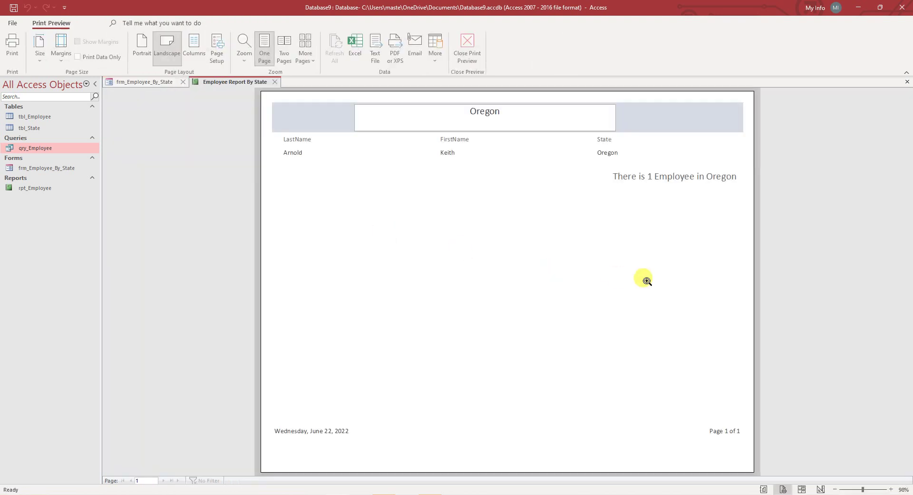
pyautogui.click(906, 82)
pyautogui.click(314, 146)
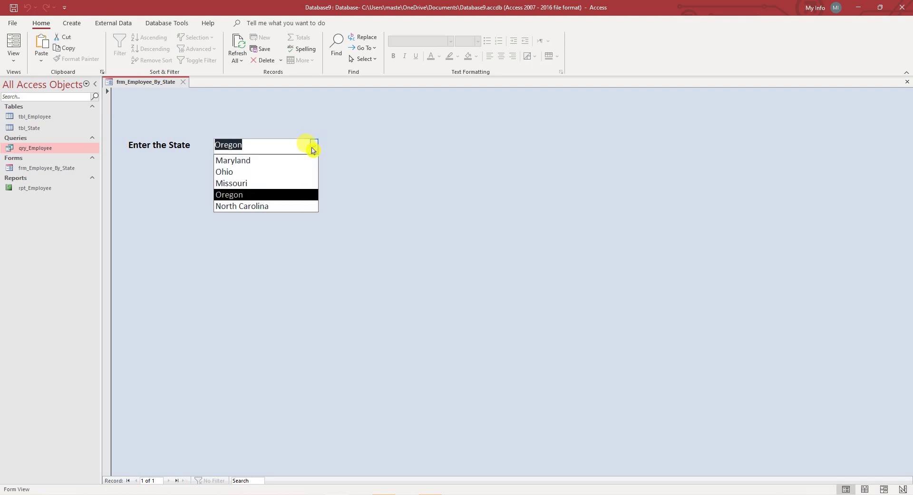
pyautogui.click(267, 176)
pyautogui.click(281, 190)
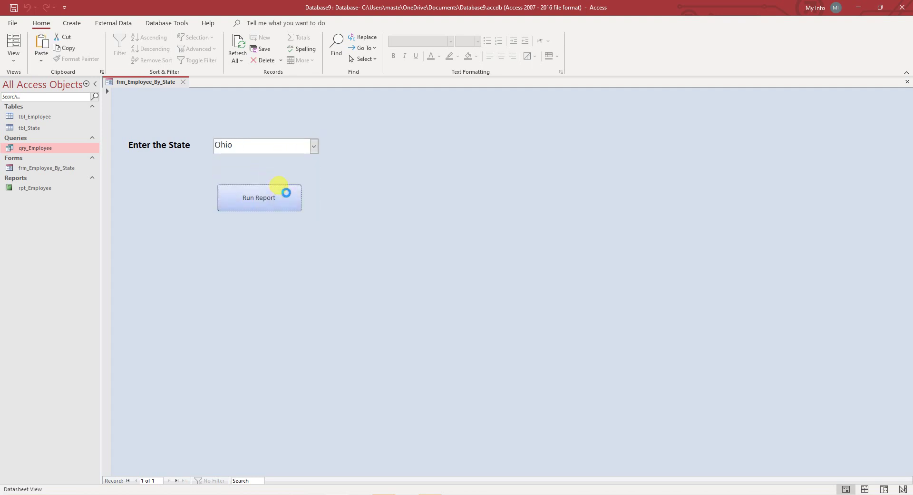
pyautogui.click(906, 83)
# Run the report for Maryland, showing 0 employees, and close the preview.
pyautogui.click(311, 147)
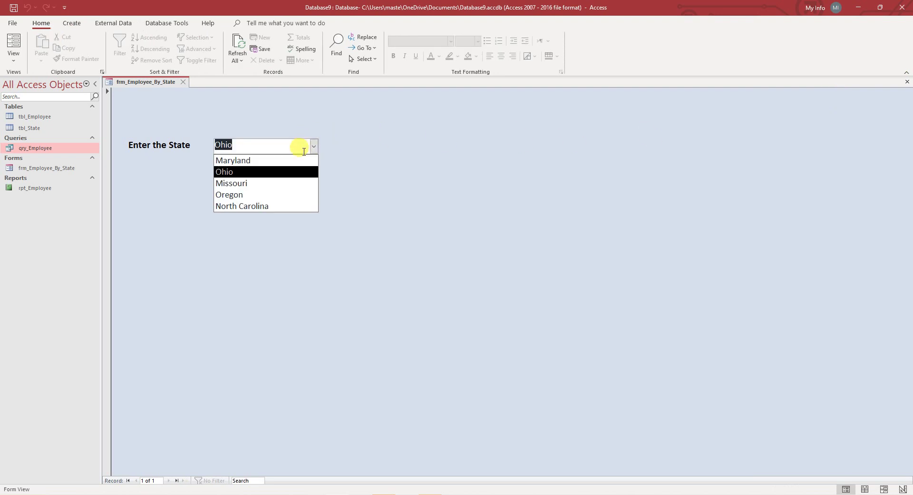
pyautogui.click(283, 169)
pyautogui.click(257, 194)
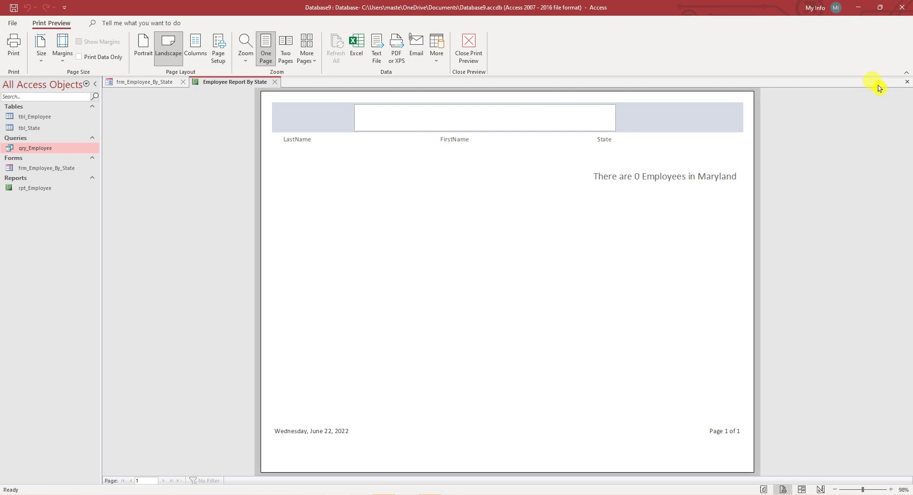
pyautogui.click(908, 83)
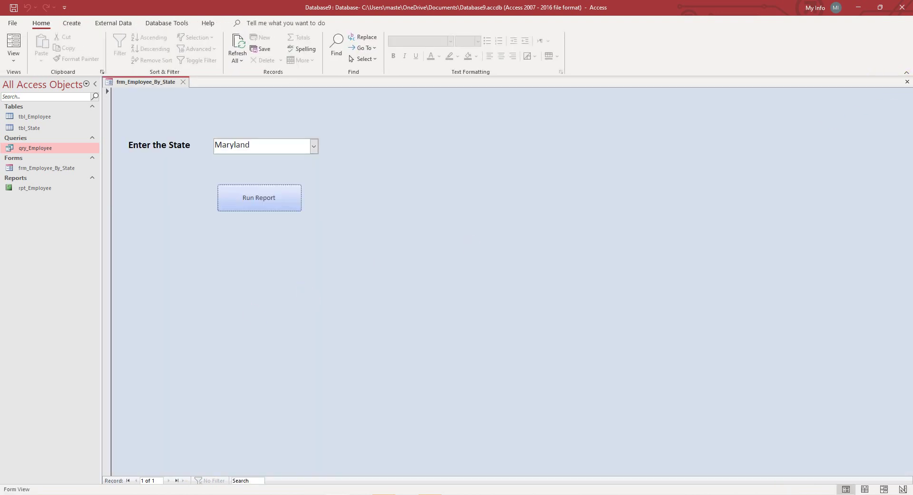